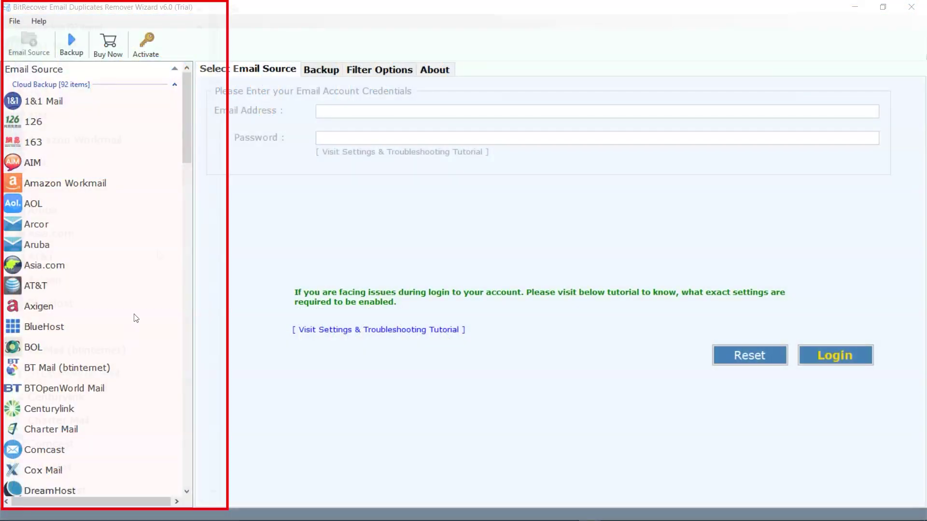
- Select Gmail as the email source
scroll(179, 114, "down", 10)
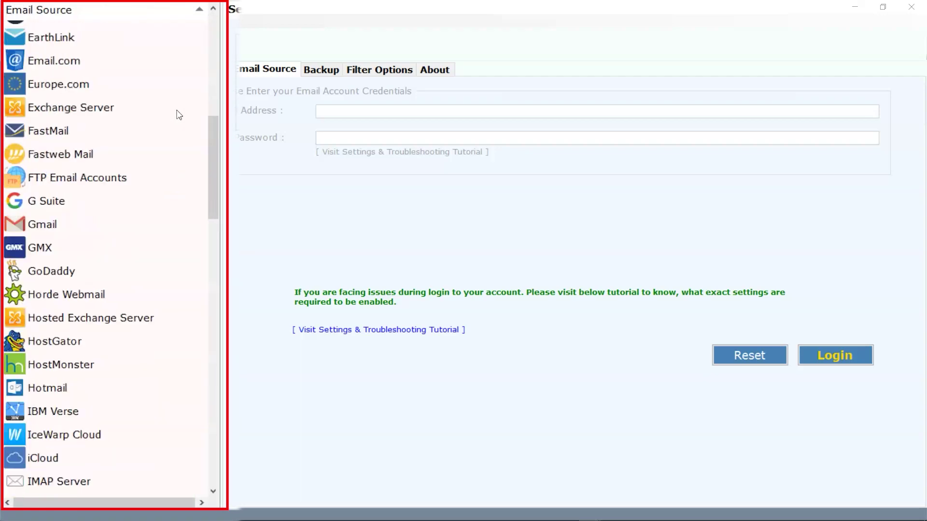
scroll(178, 114, "down", 12)
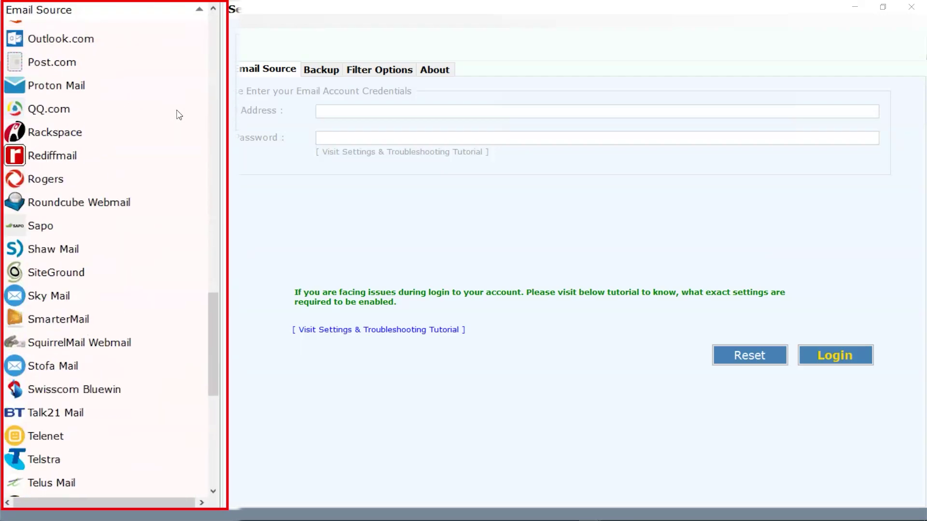
scroll(178, 115, "down", 10)
scroll(179, 114, "up", 4)
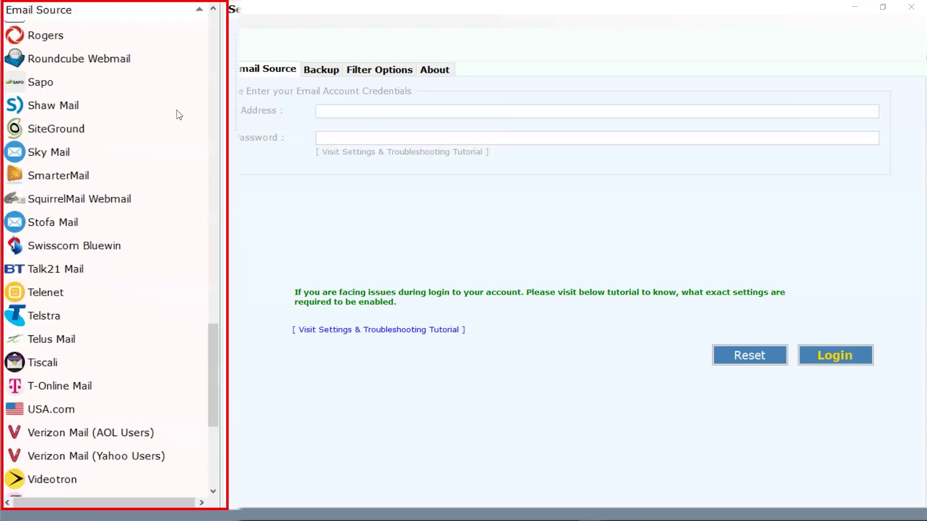
scroll(178, 114, "up", 14)
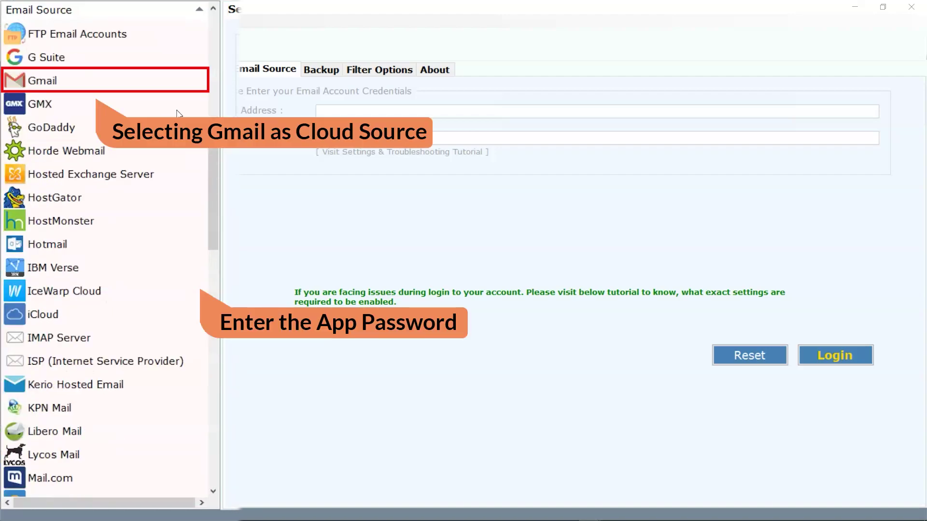
left_click(60, 81)
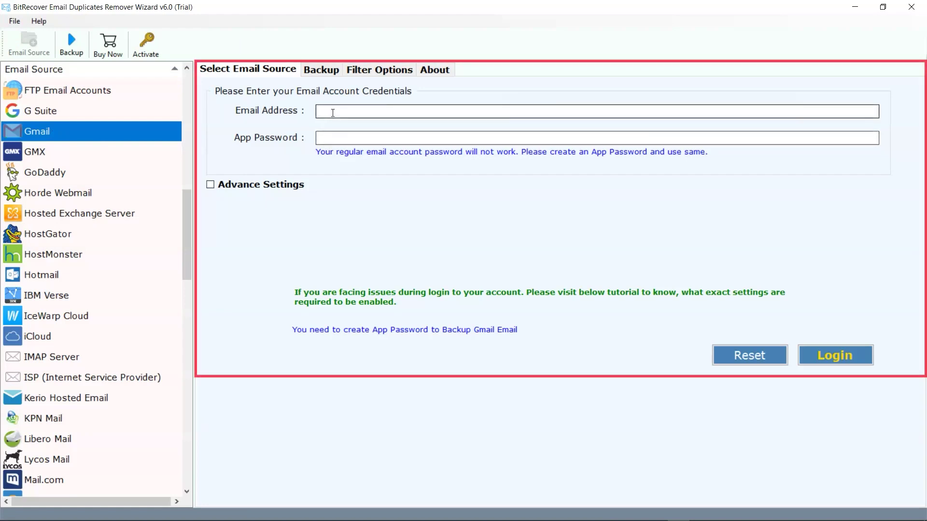
- Enter the Gmail account's e-mail address and paste its app password
left_click(333, 113)
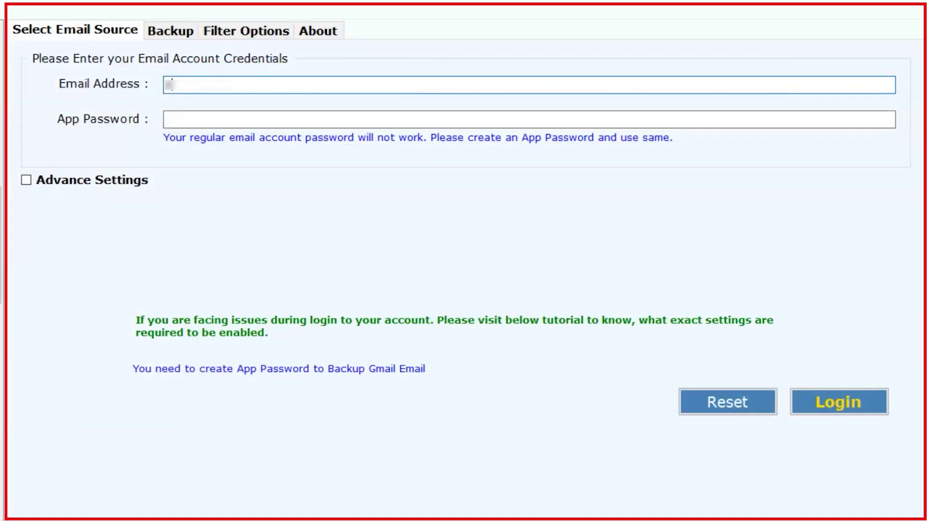
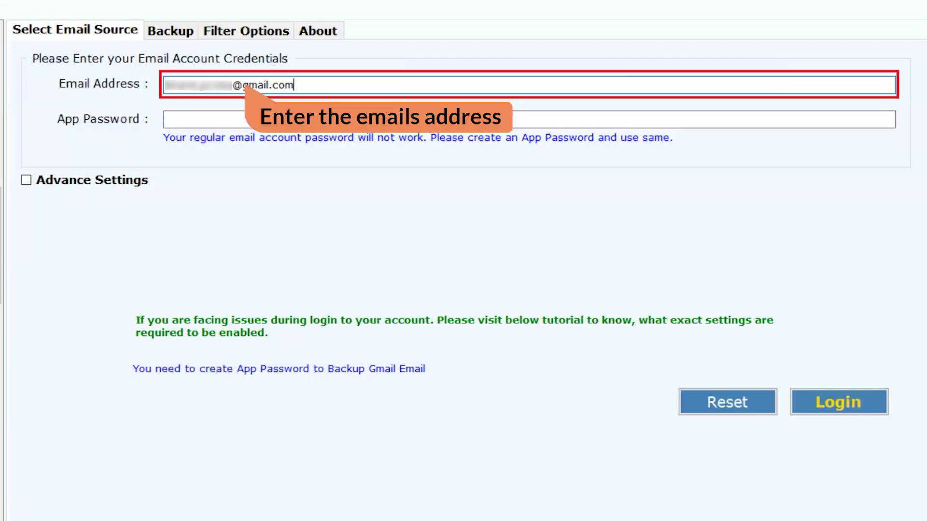
left_click(167, 120)
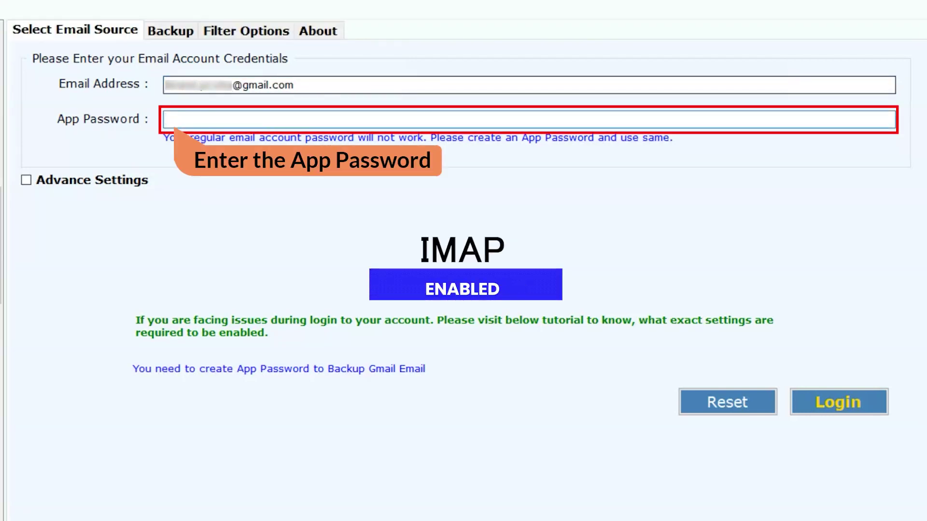
key("ctrl+v")
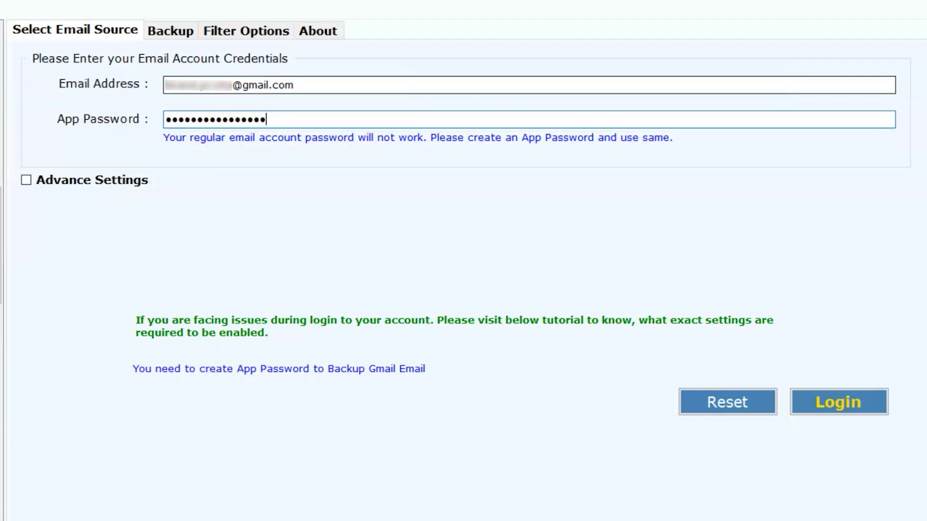
left_click(26, 180)
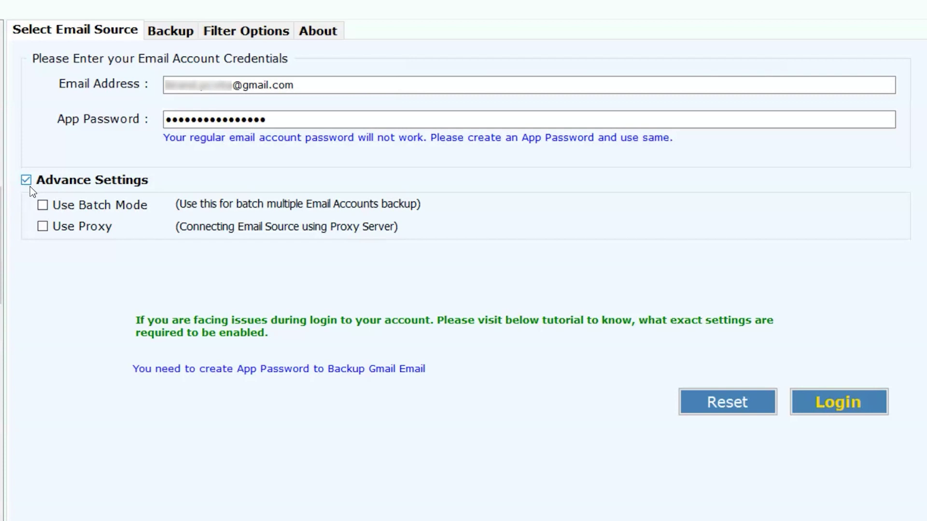
left_click(42, 206)
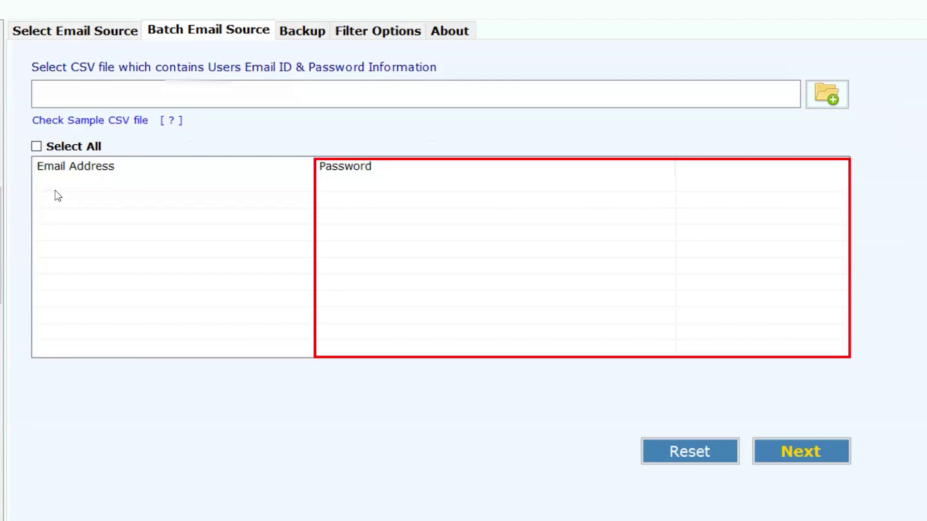
left_click(83, 31)
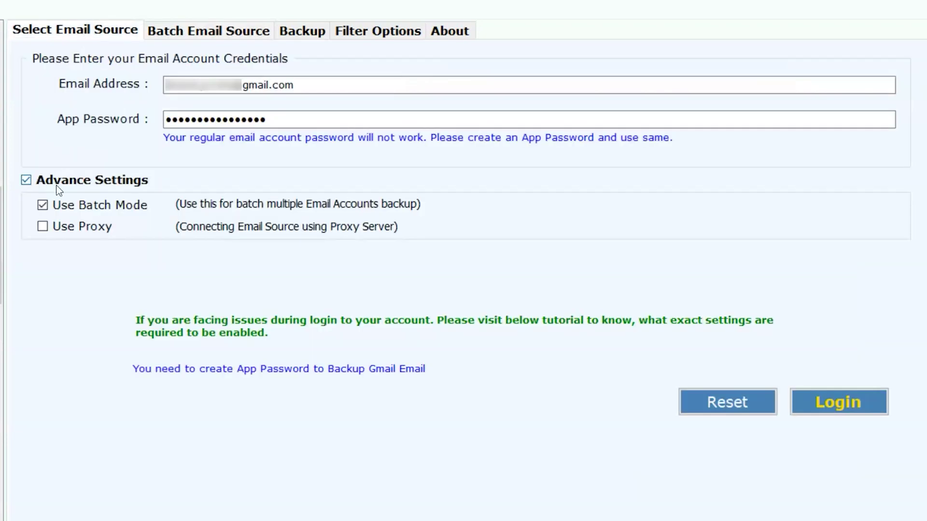
left_click(47, 227)
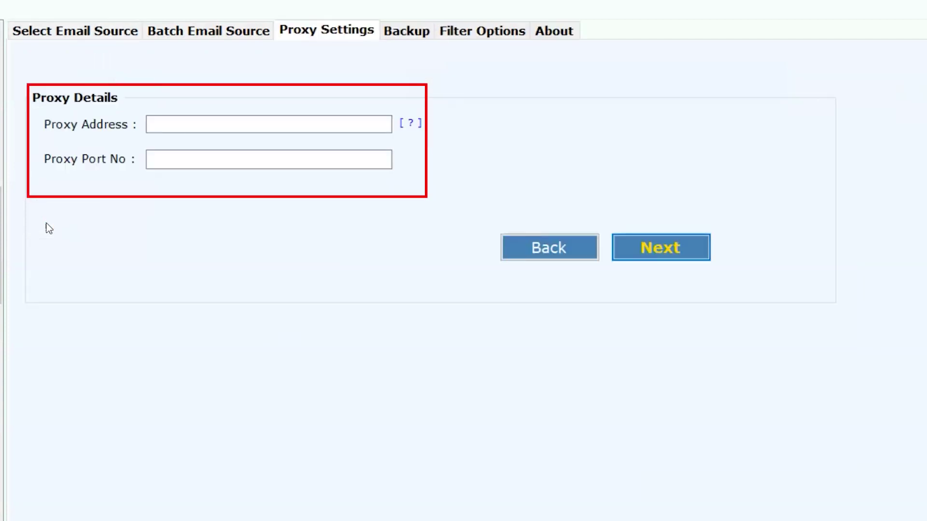
left_click(173, 127)
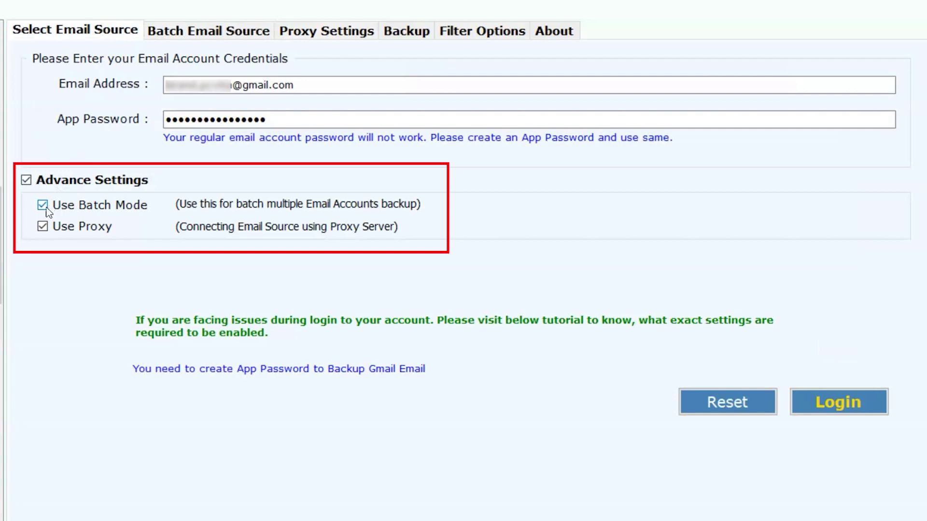
left_click(42, 205)
left_click(43, 227)
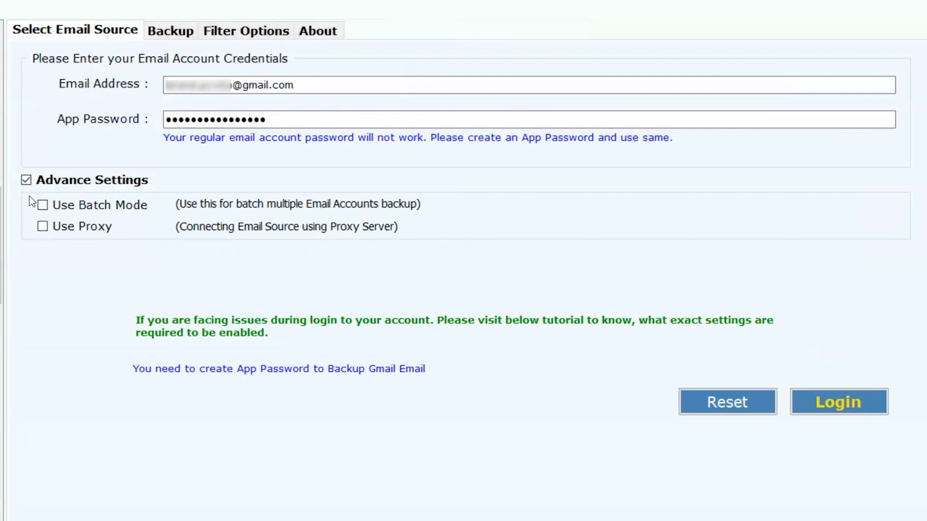
left_click(27, 182)
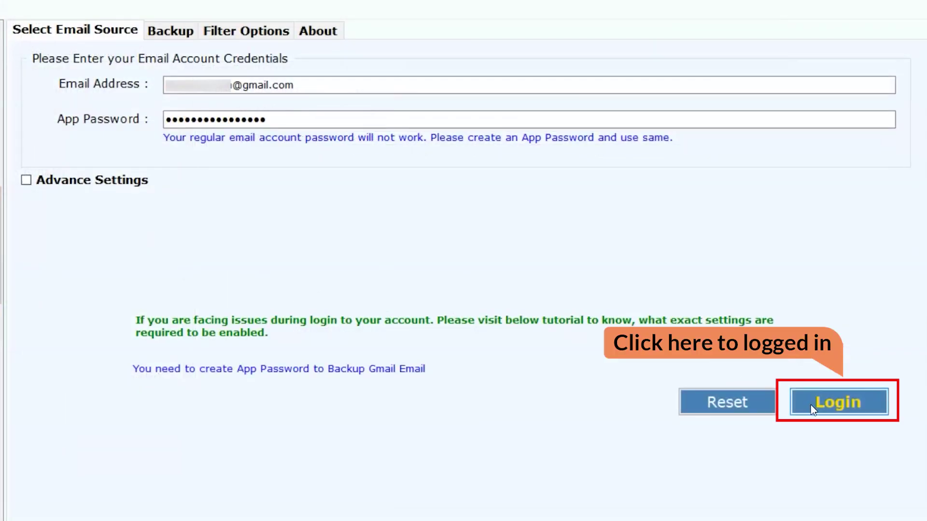
- Log in to the Gmail account and expand the Trash.sbd folder
left_click(814, 410)
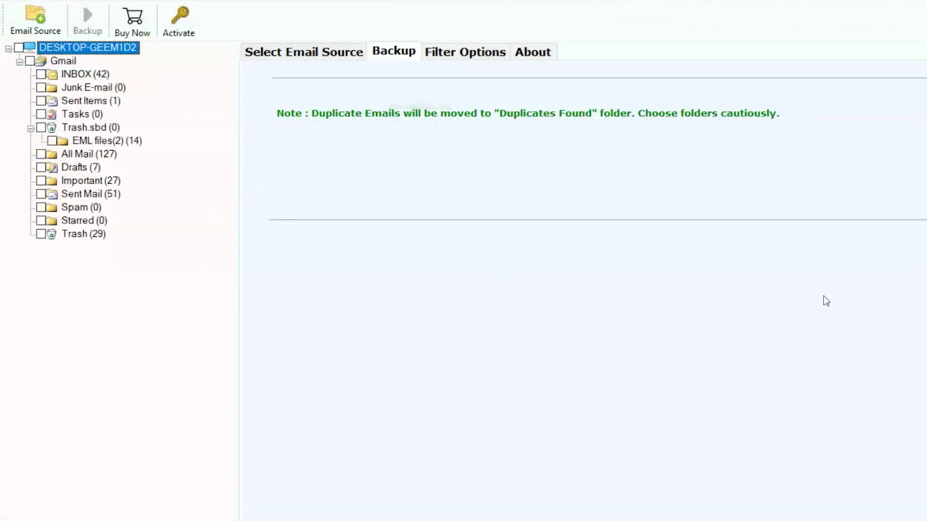
left_click(31, 129)
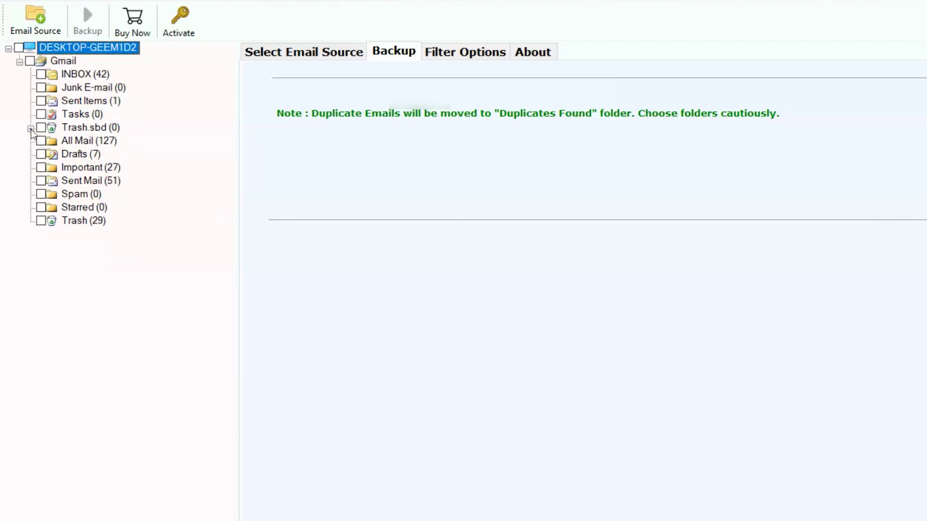
left_click(30, 129)
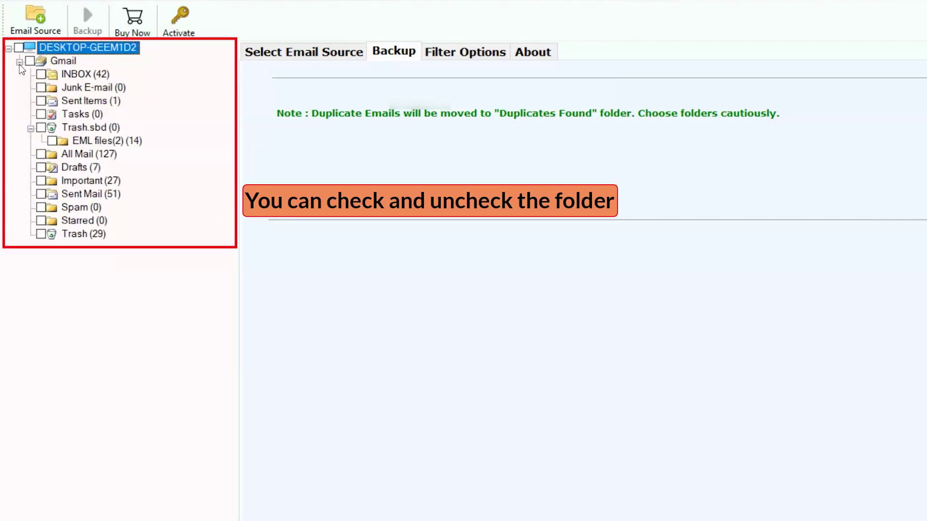
- Tick INBOX, Sent Items, EML files, All Mail, Drafts, Important, Sent Mail and Trash for scanning
left_click(41, 75)
left_click(42, 102)
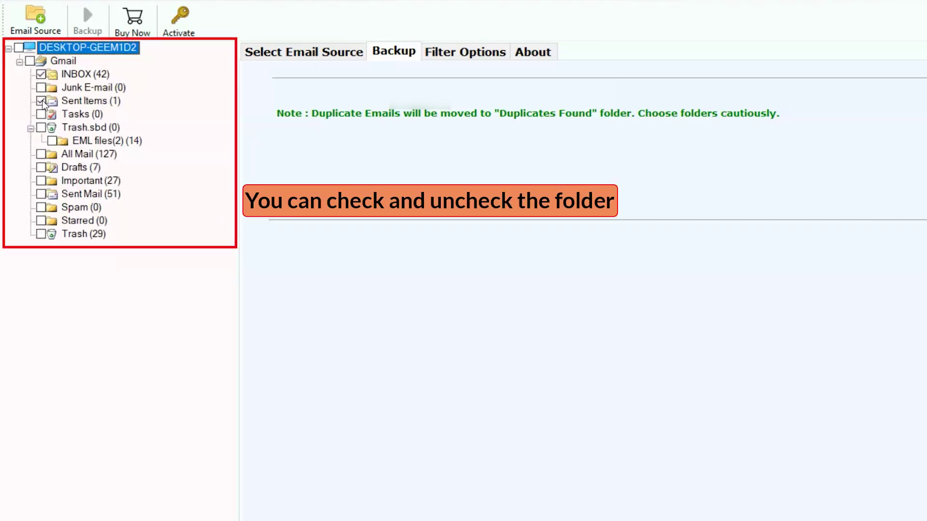
left_click(51, 141)
left_click(41, 155)
left_click(41, 168)
left_click(41, 181)
left_click(41, 195)
left_click(40, 235)
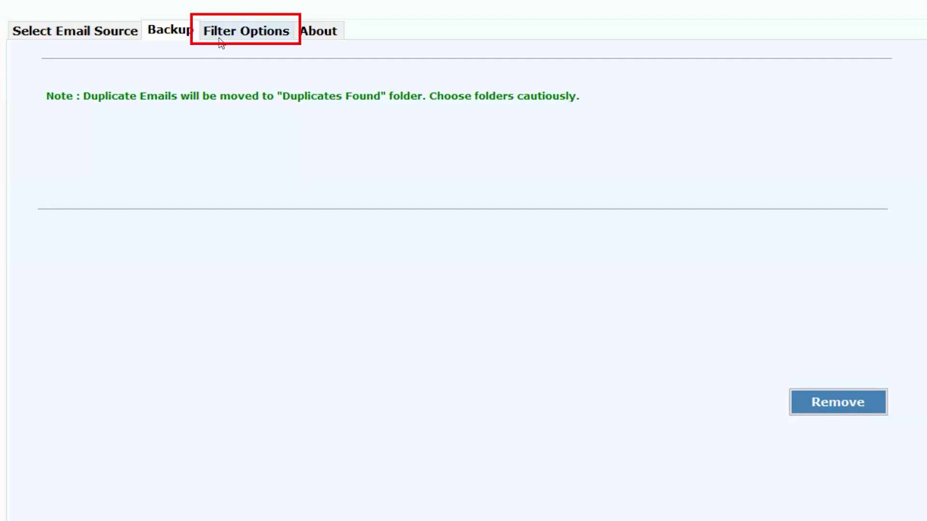
left_click(220, 43)
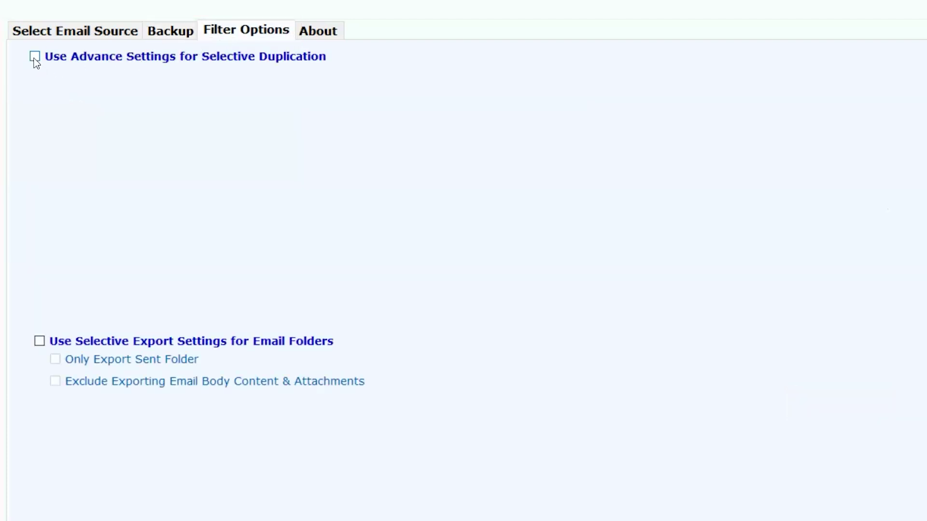
- Enable advanced selective-field duplication, keeping To compared and toggling the Time field
left_click(35, 57)
left_click(54, 86)
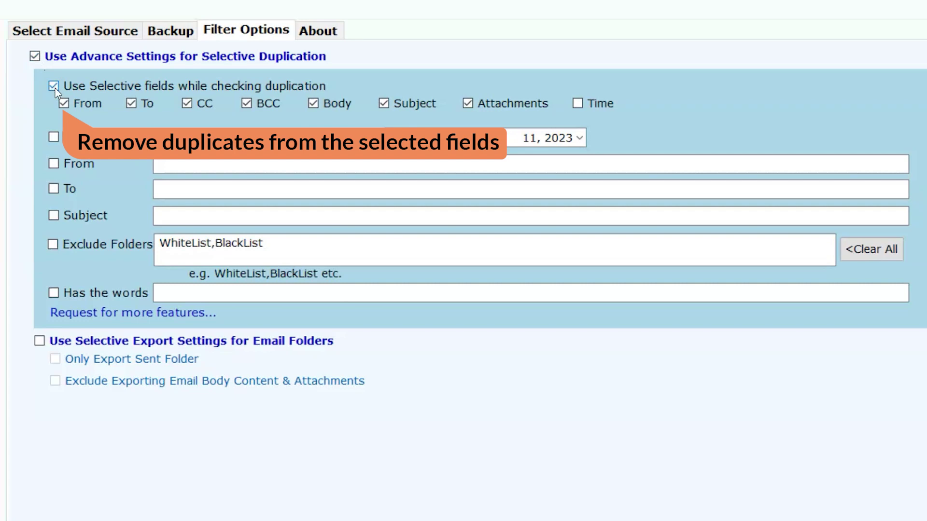
left_click(131, 103)
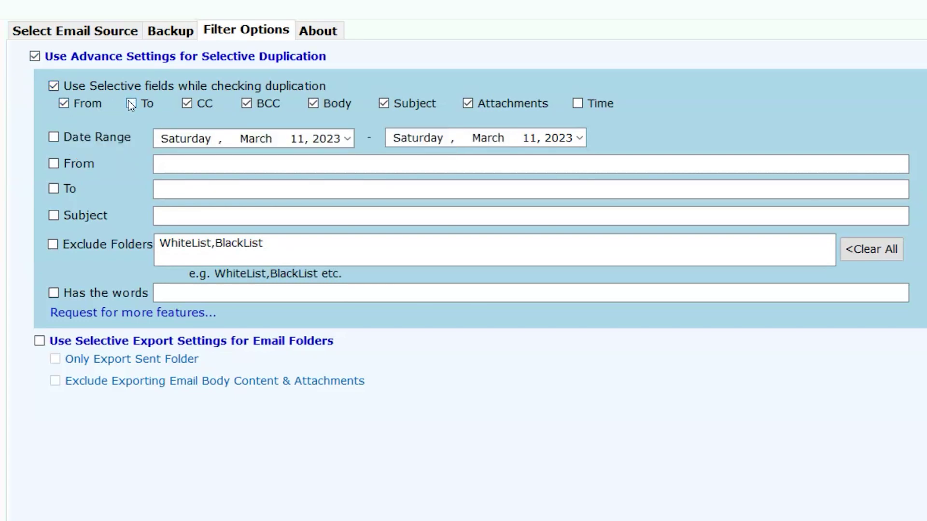
left_click(130, 104)
left_click(314, 104)
left_click(578, 104)
- Limit the duplicate search to the date range 1 January 2020 to 1 March 2023
left_click(59, 138)
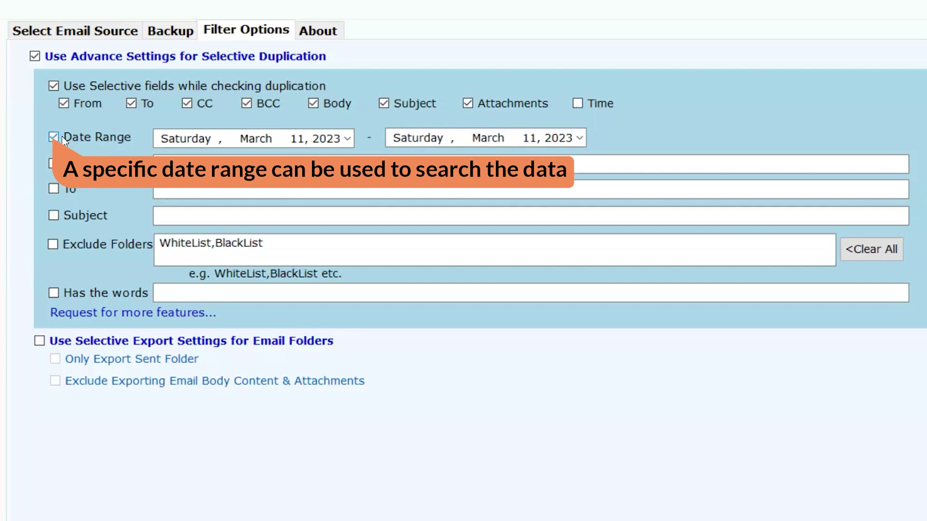
left_click(347, 139)
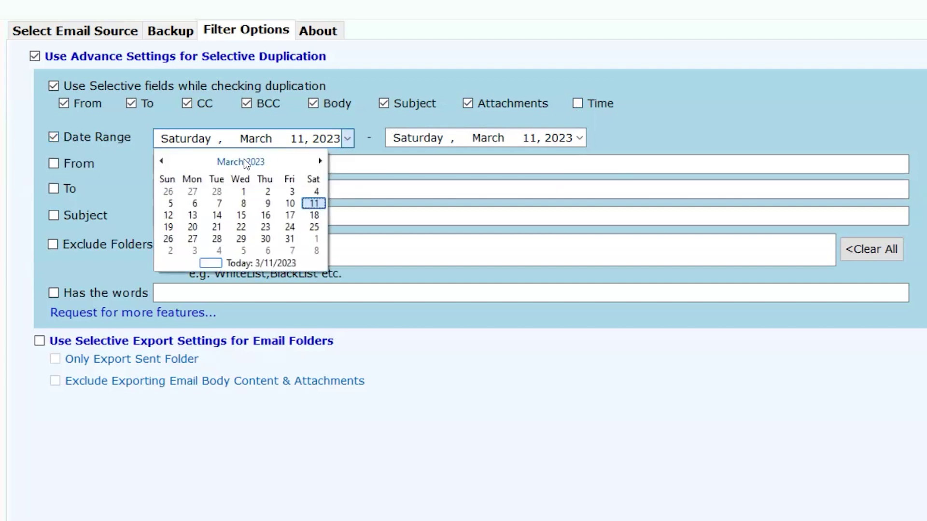
double_click(245, 163)
left_click(226, 180)
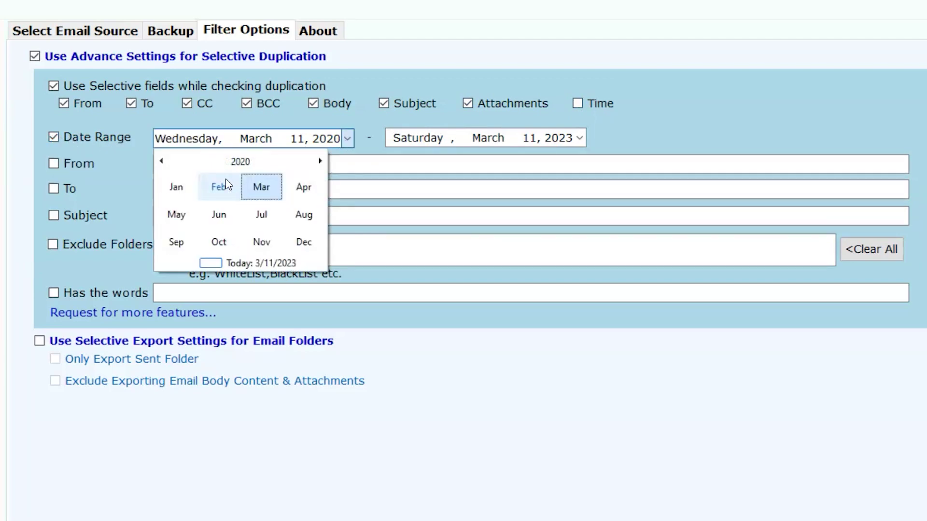
left_click(176, 187)
left_click(244, 186)
left_click(579, 137)
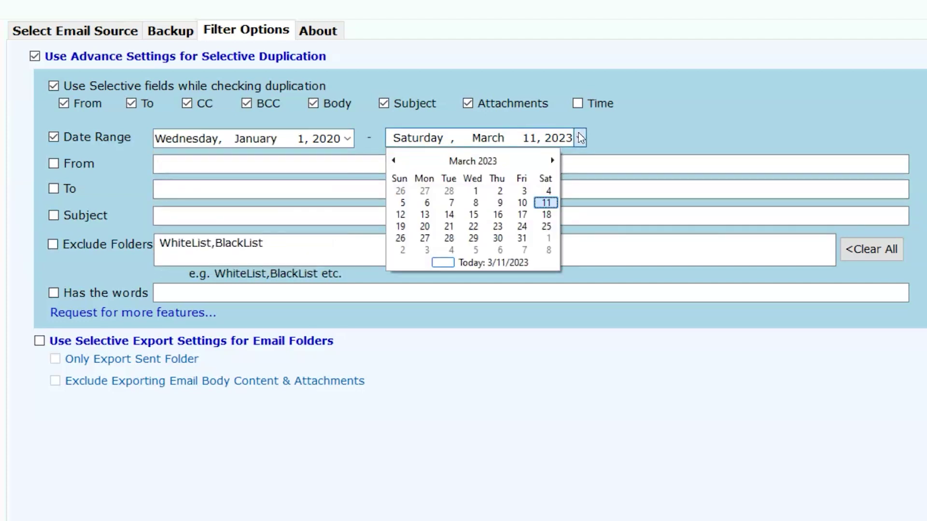
left_click(463, 160)
left_click(462, 160)
left_click(409, 214)
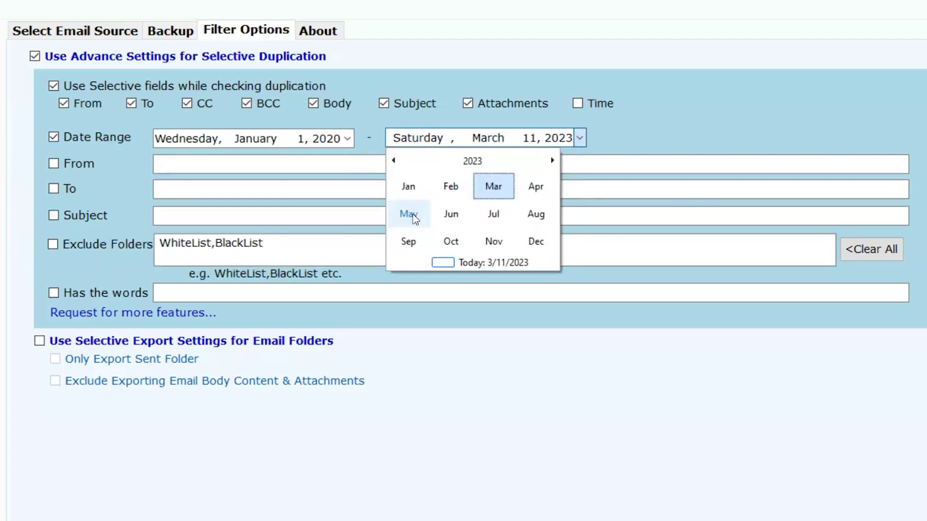
left_click(489, 187)
left_click(488, 186)
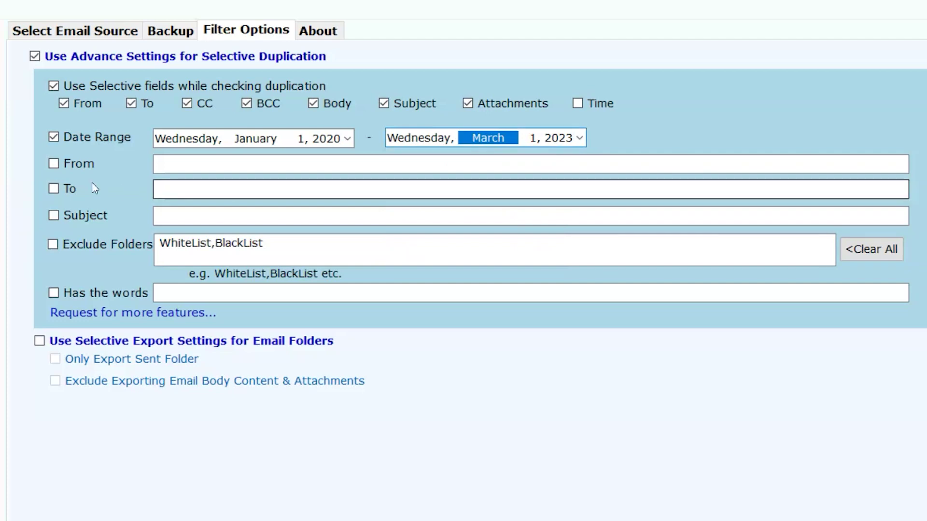
- Filter by sender 'Example@' and recipient 'Example12@'
left_click(53, 164)
key("Tab")
type("Example@")
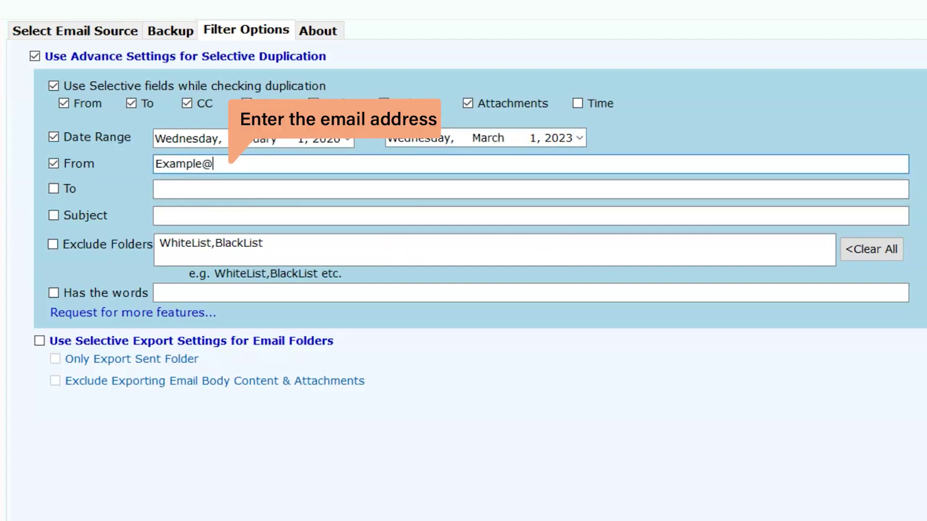
left_click(53, 189)
key("Tab")
type("E")
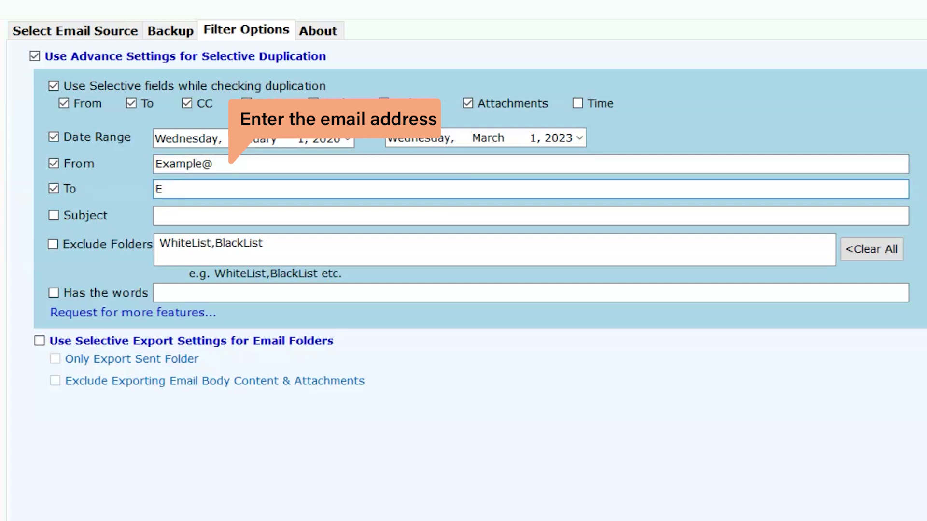
type("xampl")
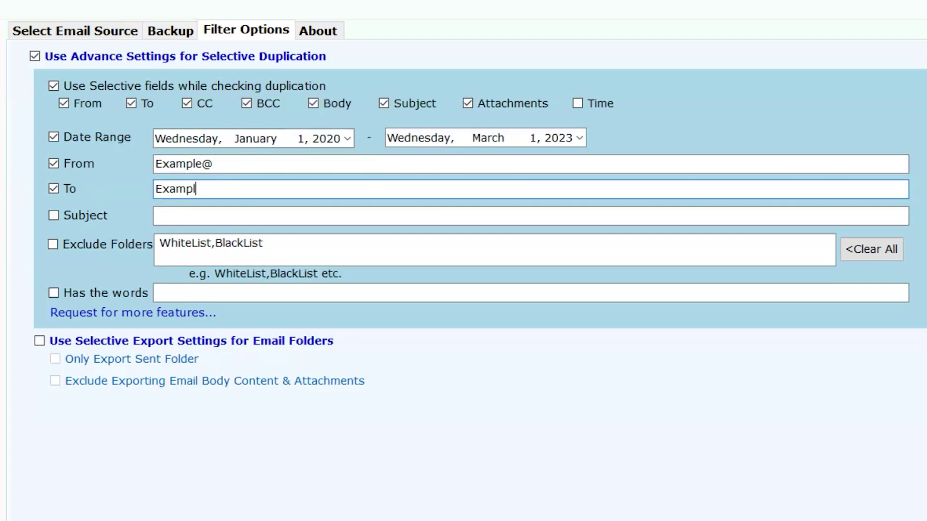
type("e12@")
- Filter by subject 'enter your emails subjects' and enable the Has the words filter
left_click(53, 215)
left_click(172, 213)
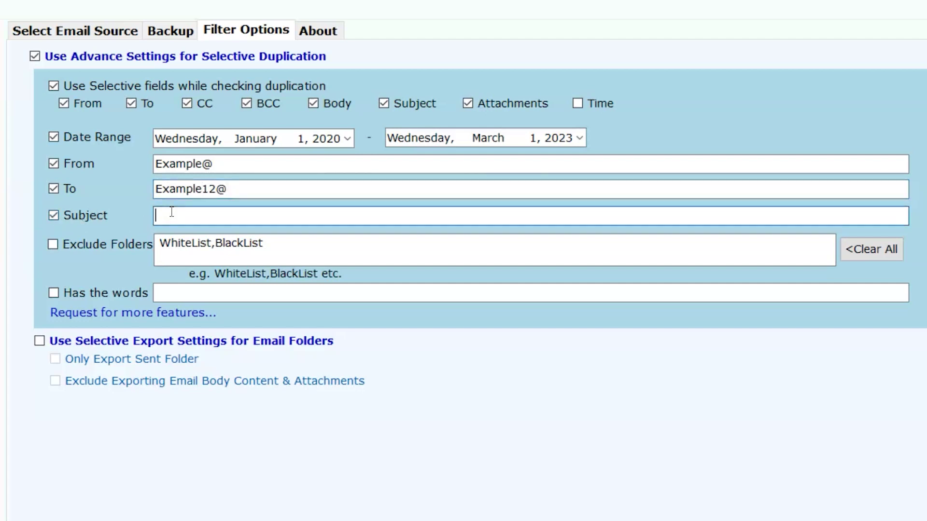
type("enter yo")
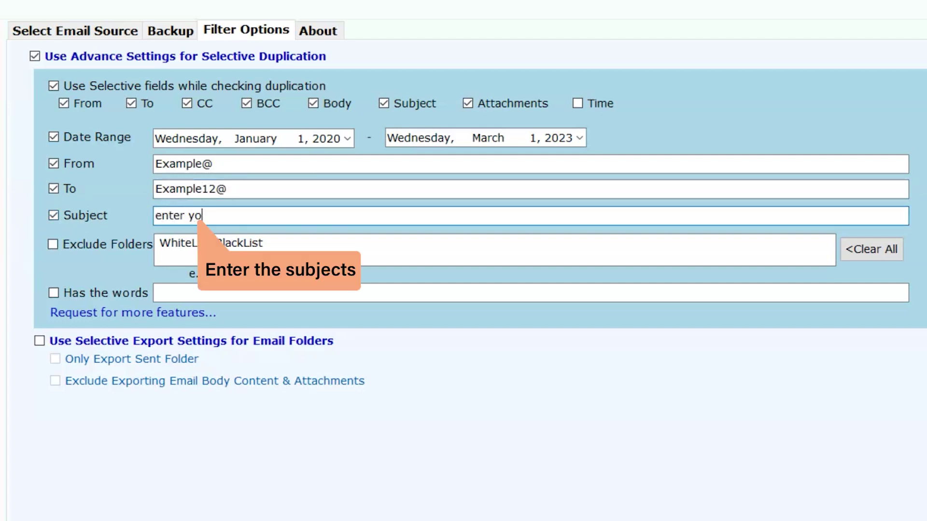
type("ur emails subjects")
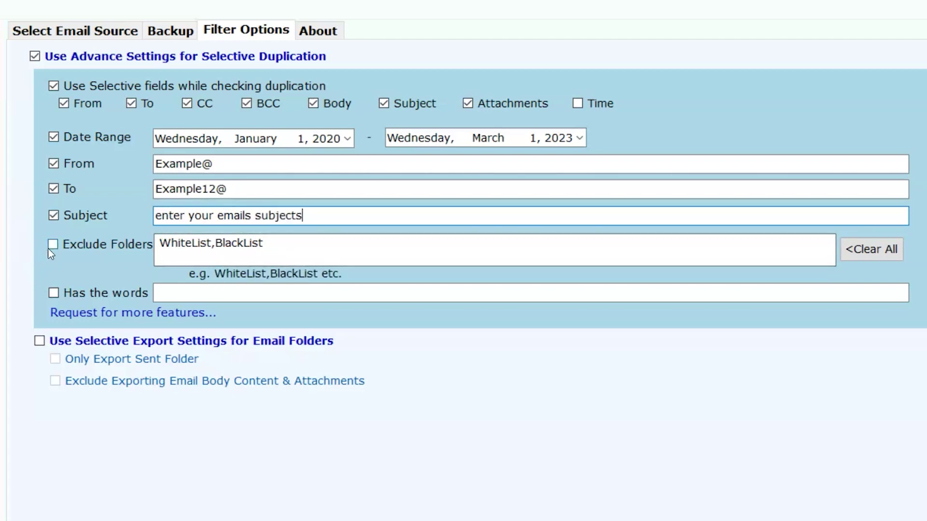
left_click(49, 248)
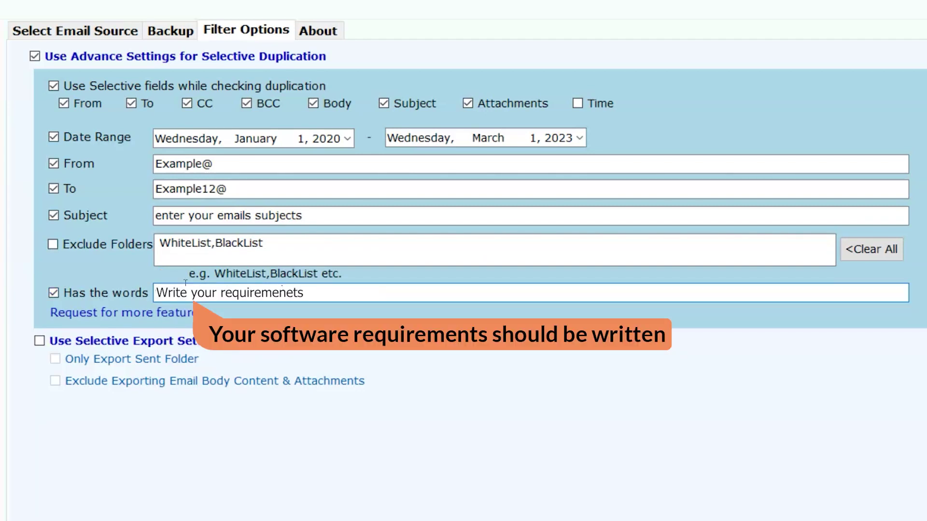
left_click(38, 342)
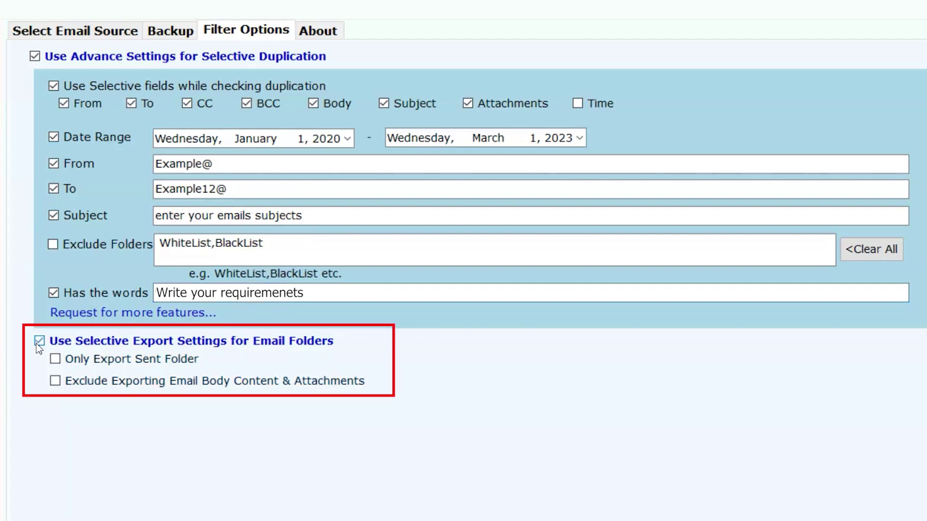
- Export only the Sent folder, excluding email body content and attachments
left_click(56, 359)
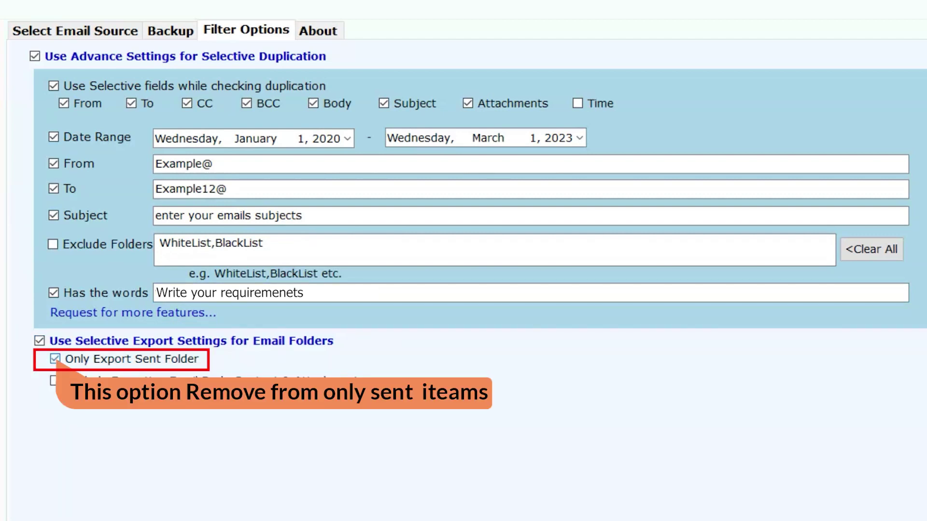
left_click(55, 381)
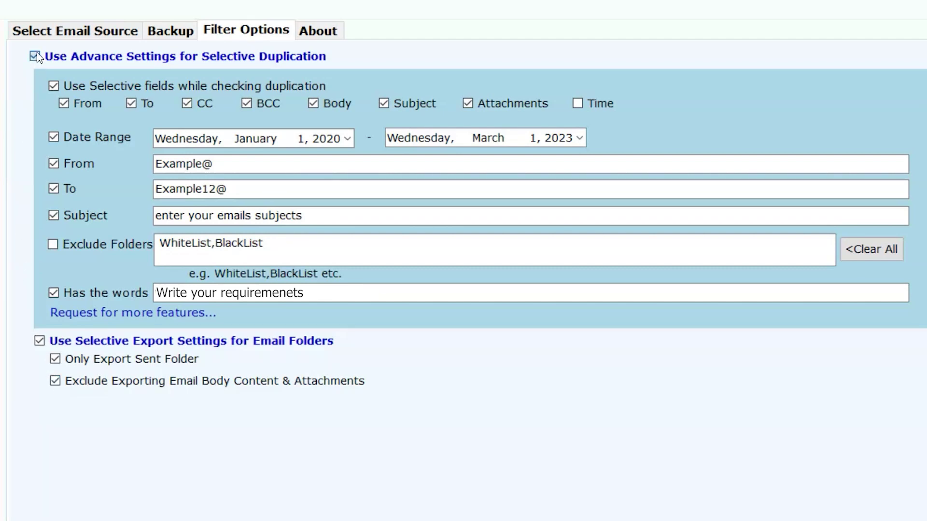
left_click(71, 57)
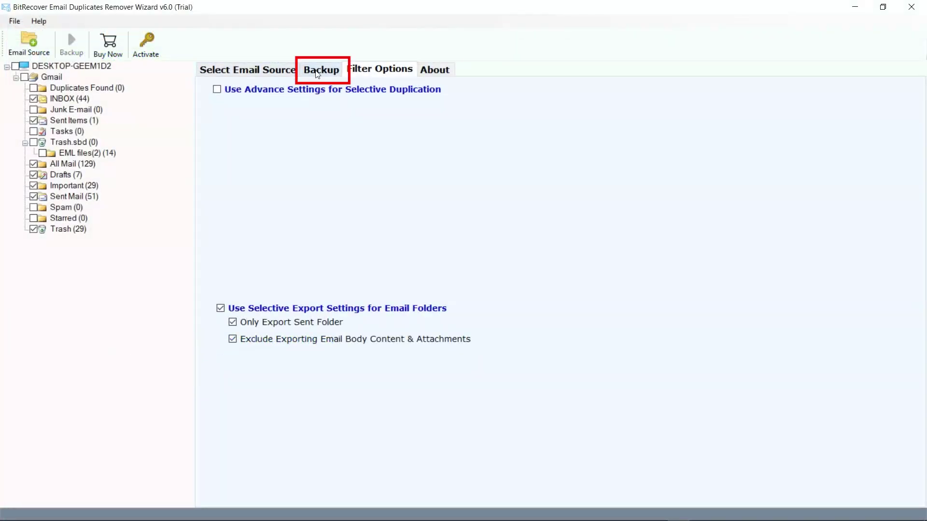
- Run the backup, confirming the move of duplicates to Duplicates Found and dismissing the notices
left_click(318, 70)
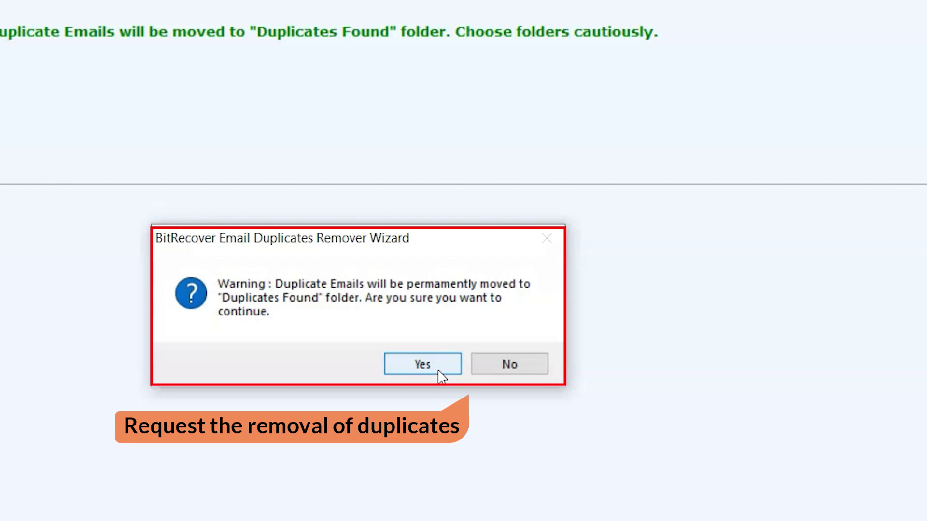
left_click(441, 373)
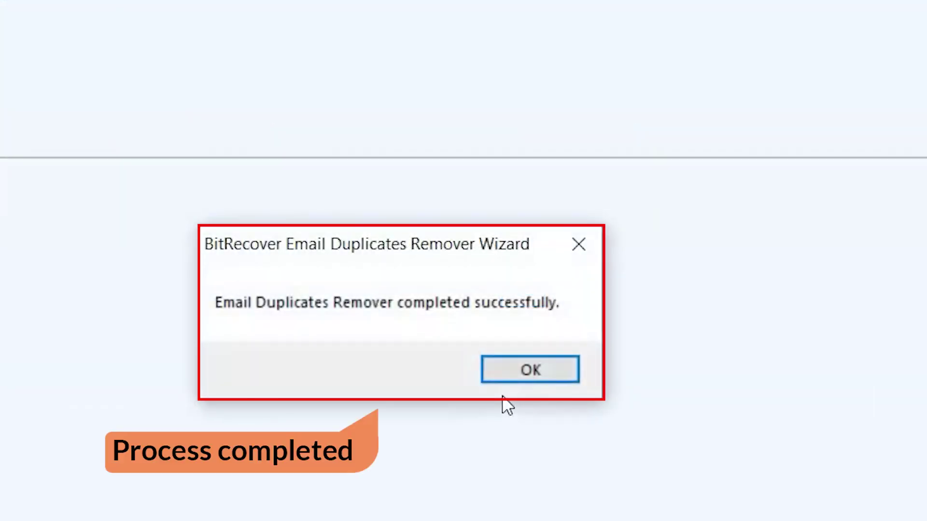
left_click(501, 373)
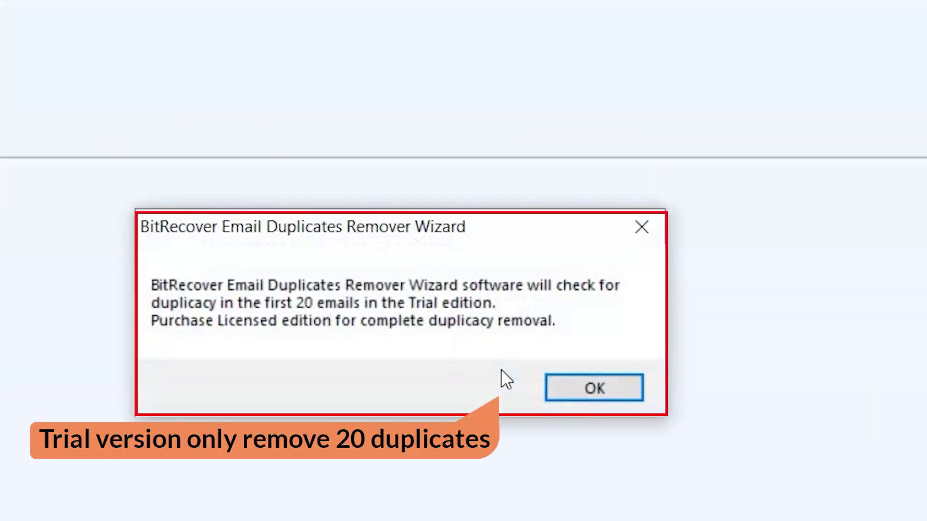
left_click(555, 387)
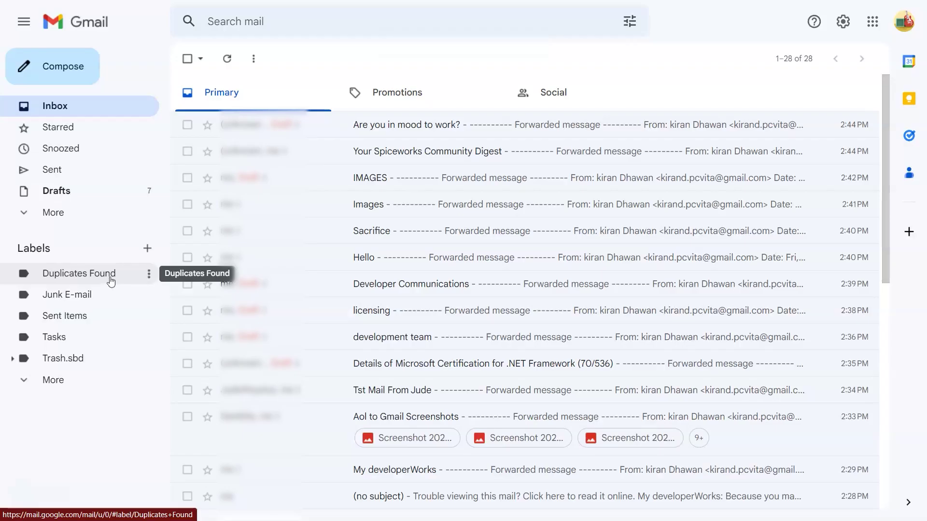